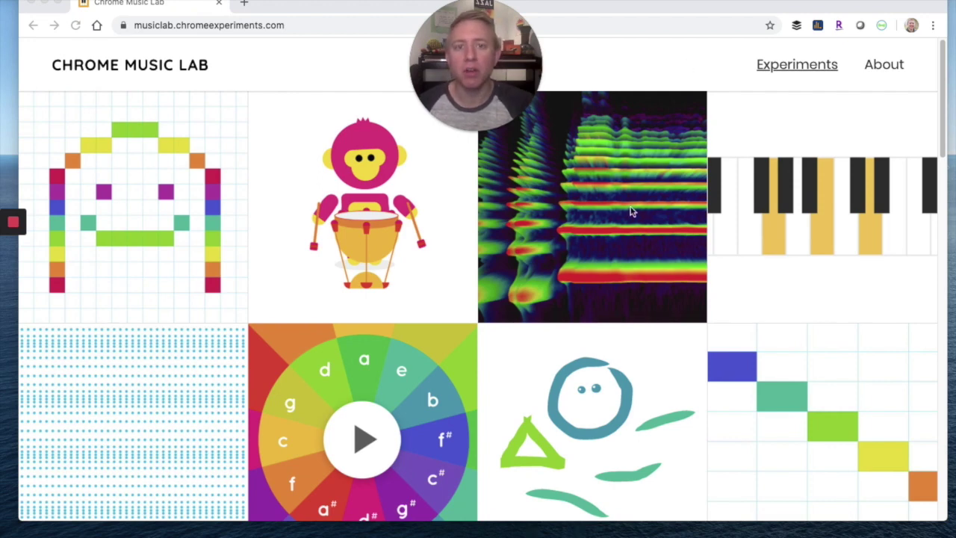
Open Song Maker to an empty grid (Marimba, Electronic, tempo 120) and raise the volume.
click(627, 76)
mouse_move(542, 339)
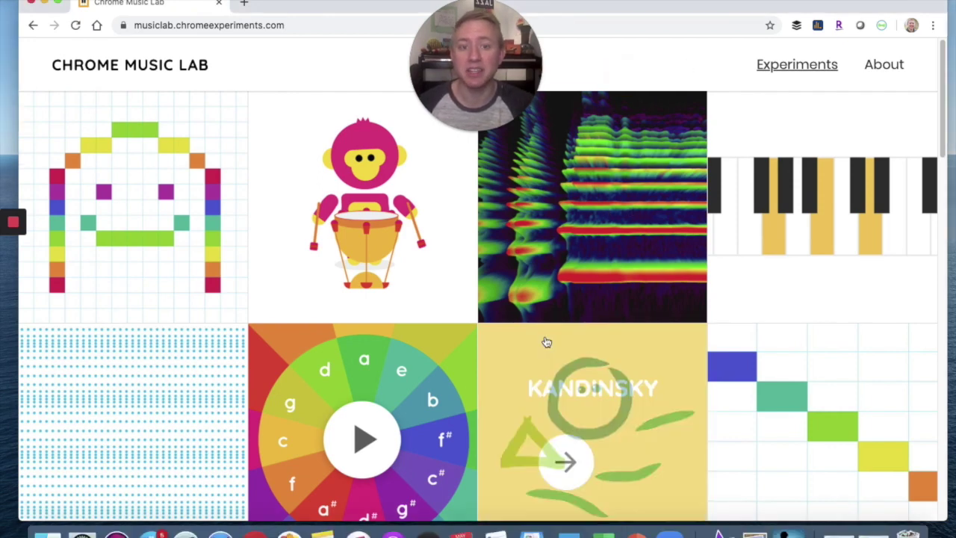
mouse_move(160, 252)
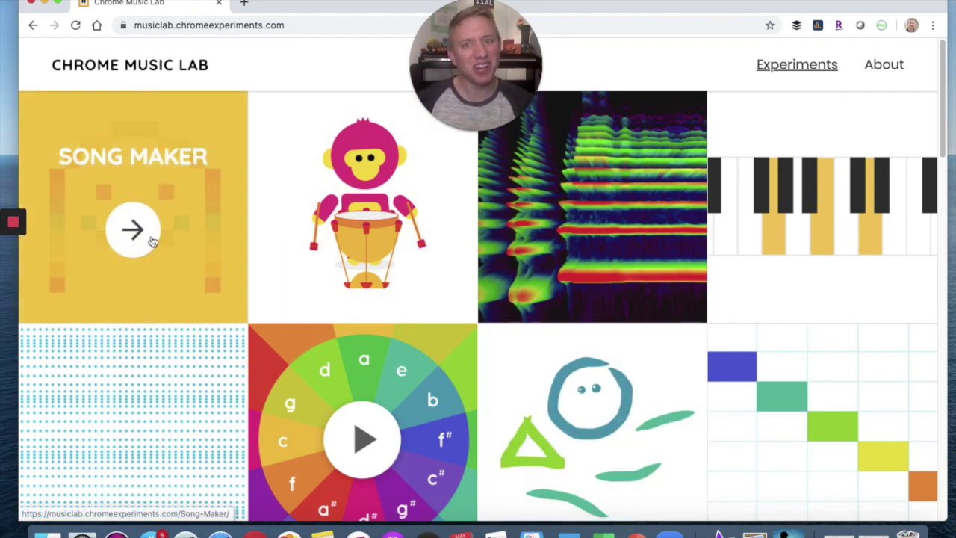
click(152, 241)
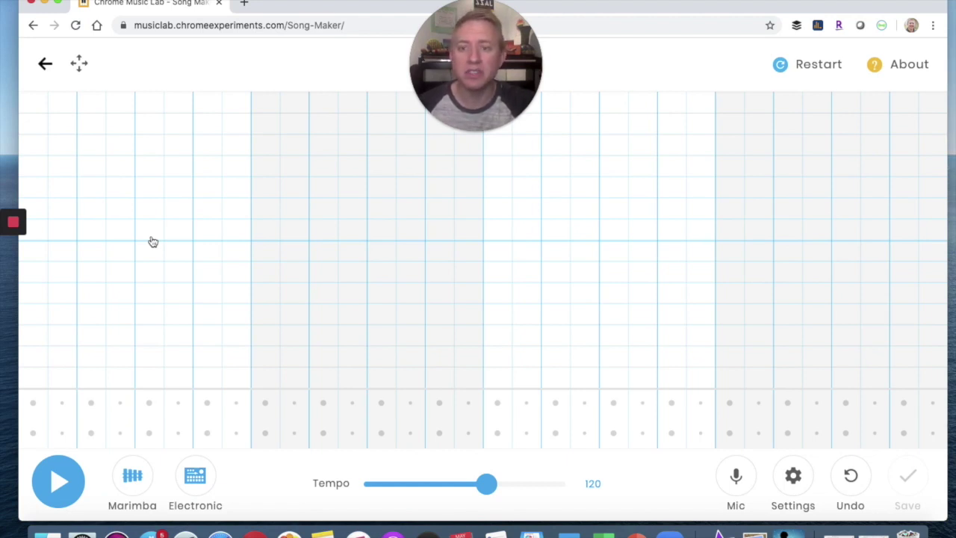
key(XF86AudioRaiseVolume)
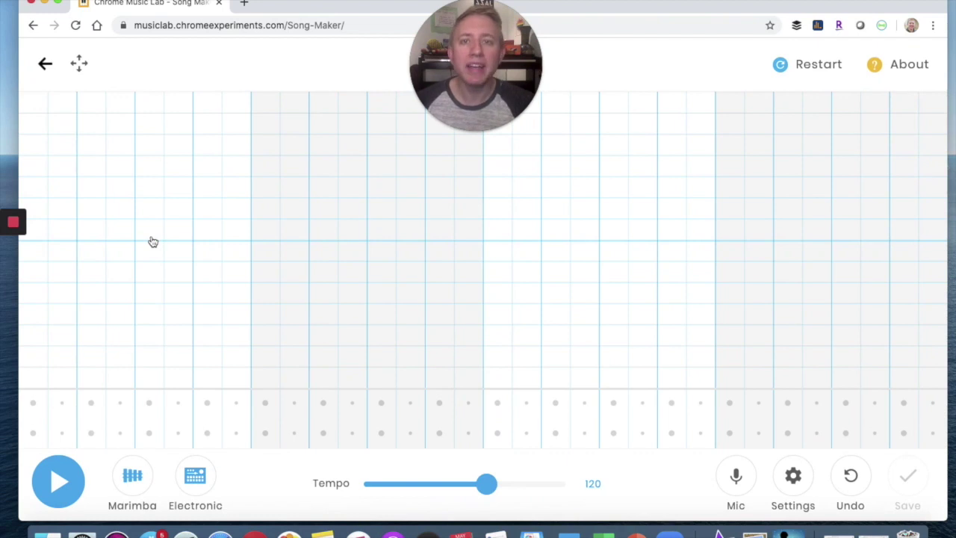
click(36, 377)
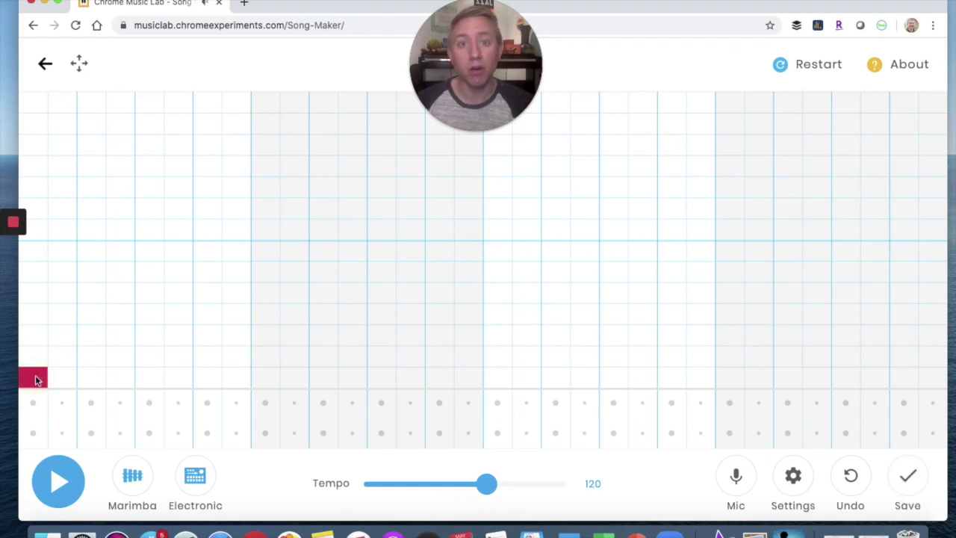
click(35, 375)
click(35, 354)
click(35, 354)
click(35, 338)
click(35, 337)
click(34, 314)
click(34, 315)
click(33, 293)
click(32, 293)
click(33, 272)
click(33, 271)
click(34, 254)
click(33, 254)
click(38, 231)
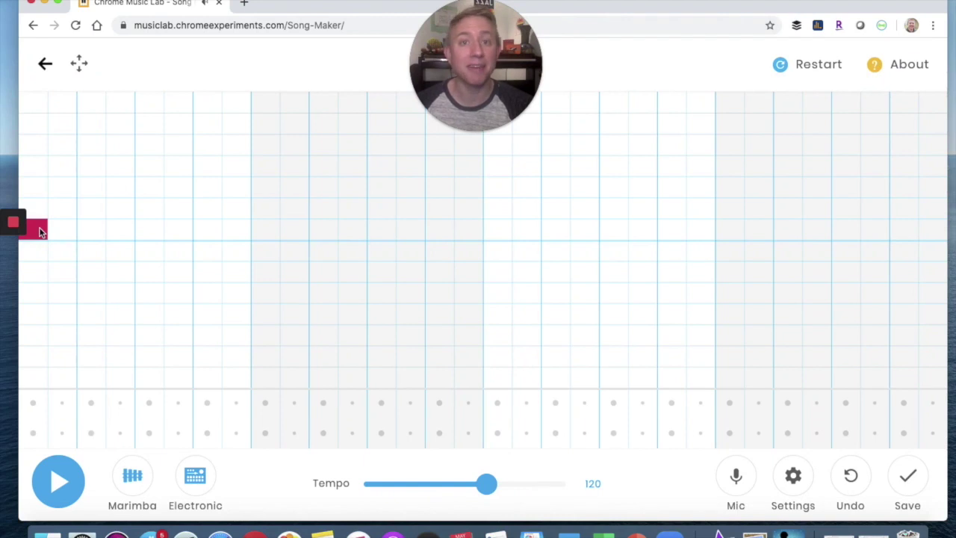
click(39, 232)
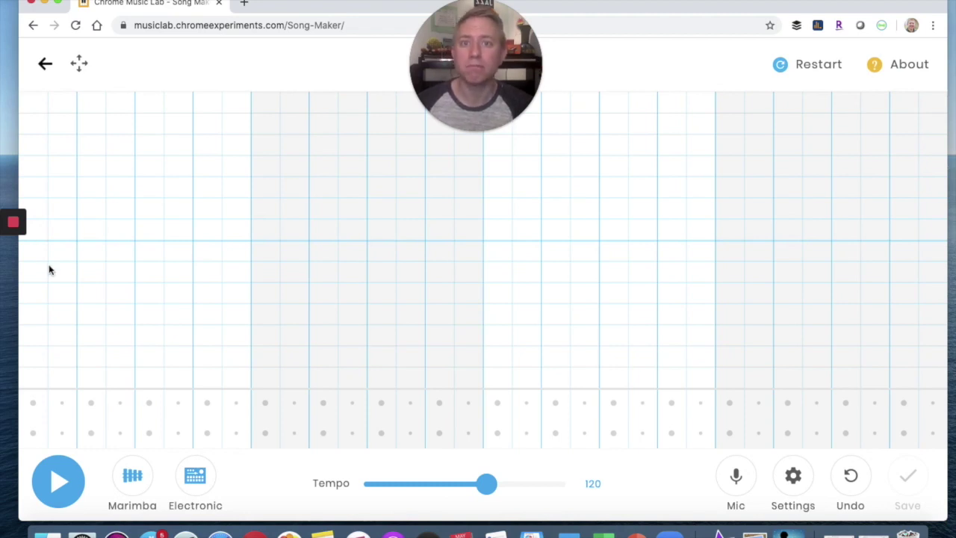
Place a two-cell yellow note, then single green, purple and pink notes rising, plus an extra pink.
click(38, 336)
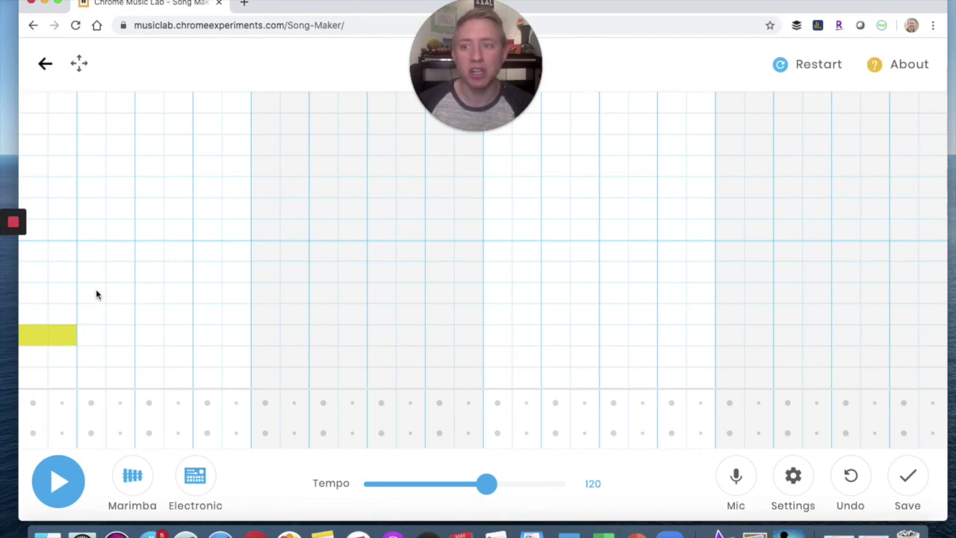
drag(96, 287, 119, 293)
click(118, 292)
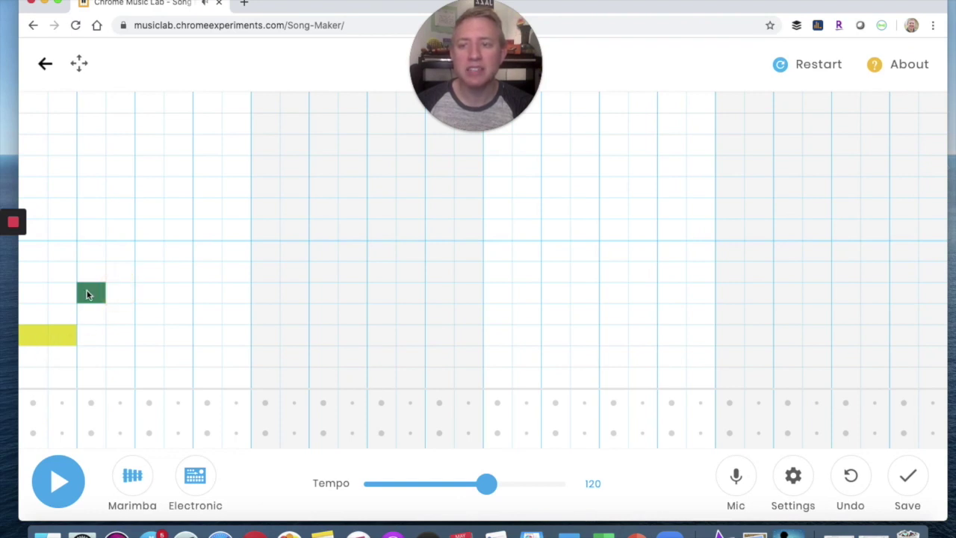
click(119, 273)
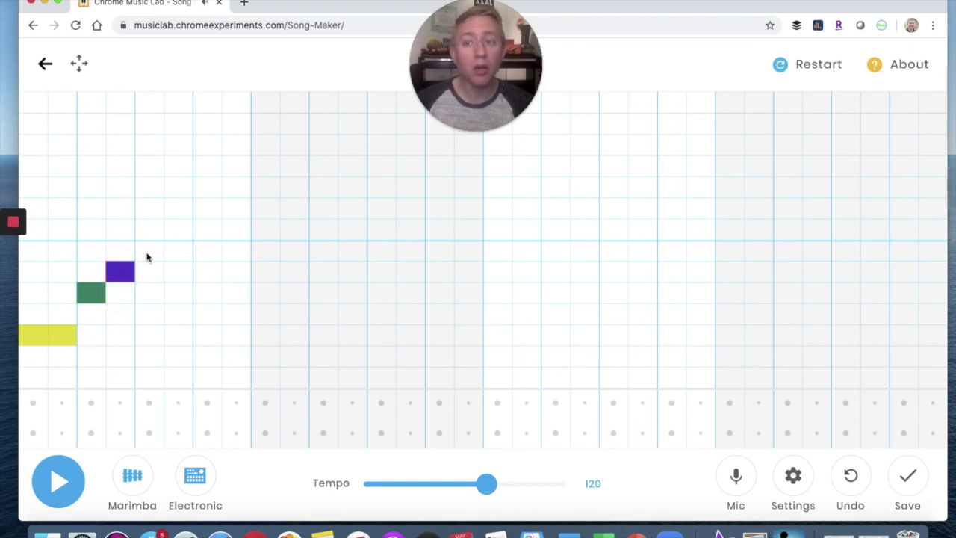
click(147, 256)
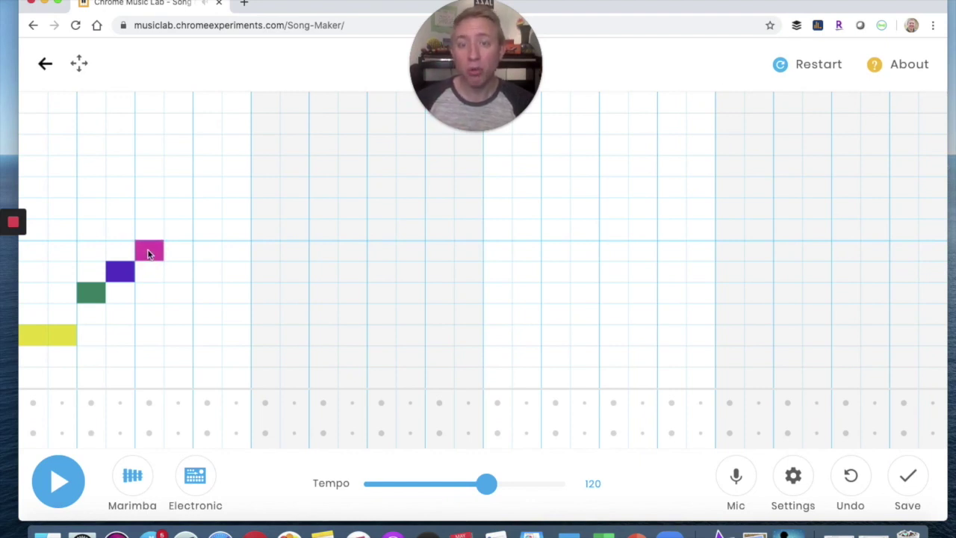
click(188, 252)
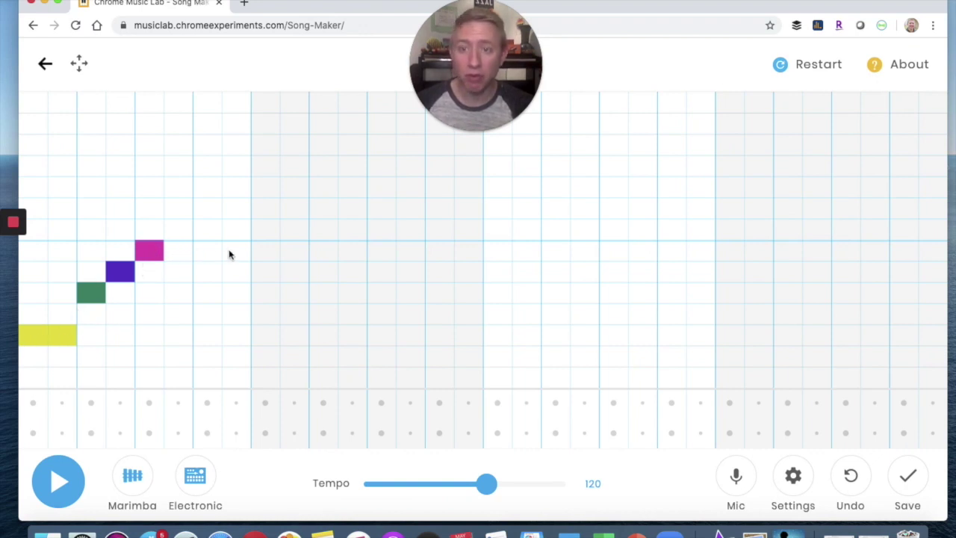
Repeat the rising figure in bar two: two-cell yellow, then green, purple and pink.
drag(262, 340, 291, 337)
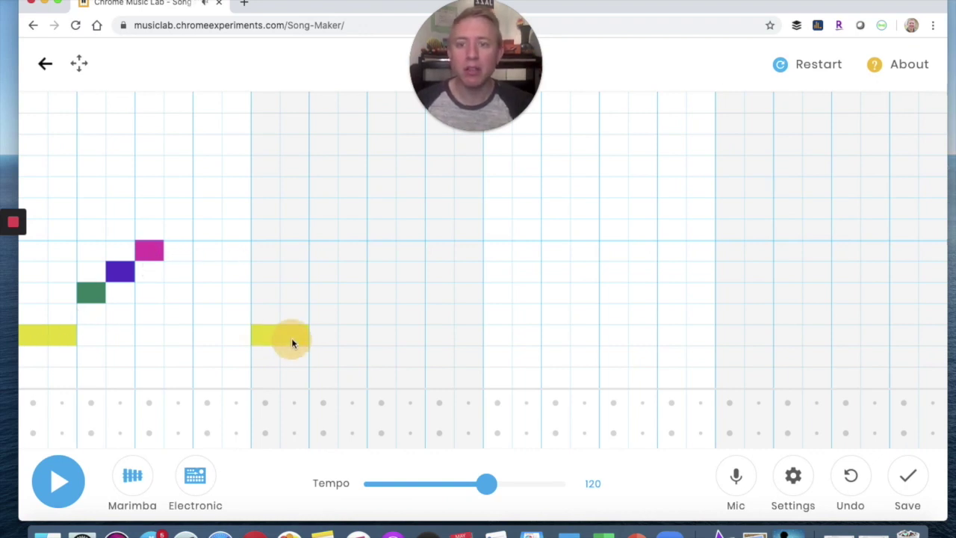
click(324, 294)
click(352, 271)
click(382, 249)
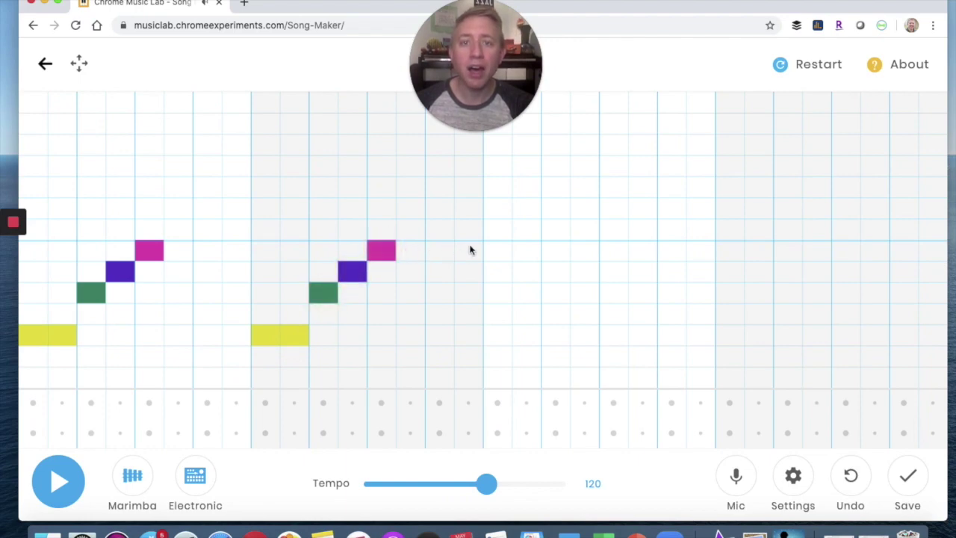
Add a held three-cell pink note, two-cell purple, green, and two-cell yellow, then play the melody.
click(496, 251)
click(523, 253)
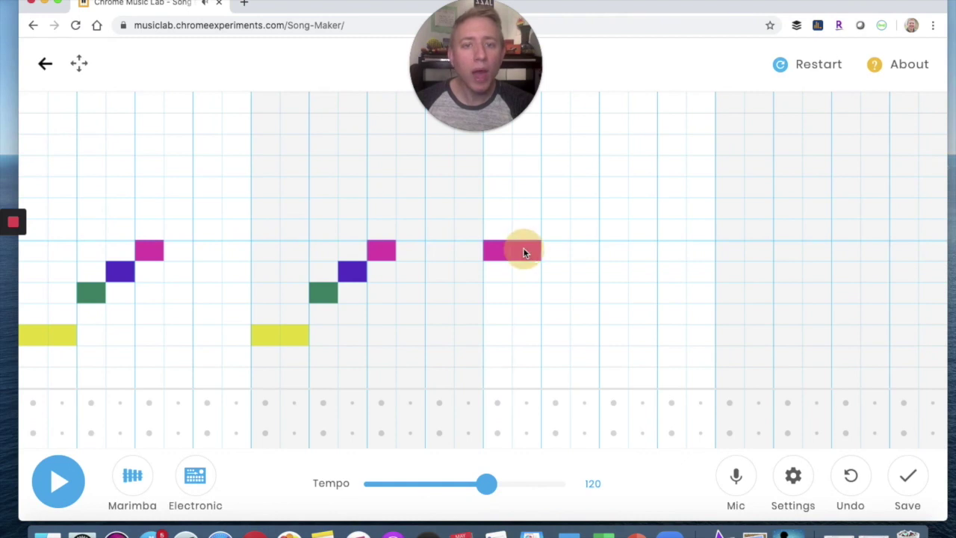
click(553, 250)
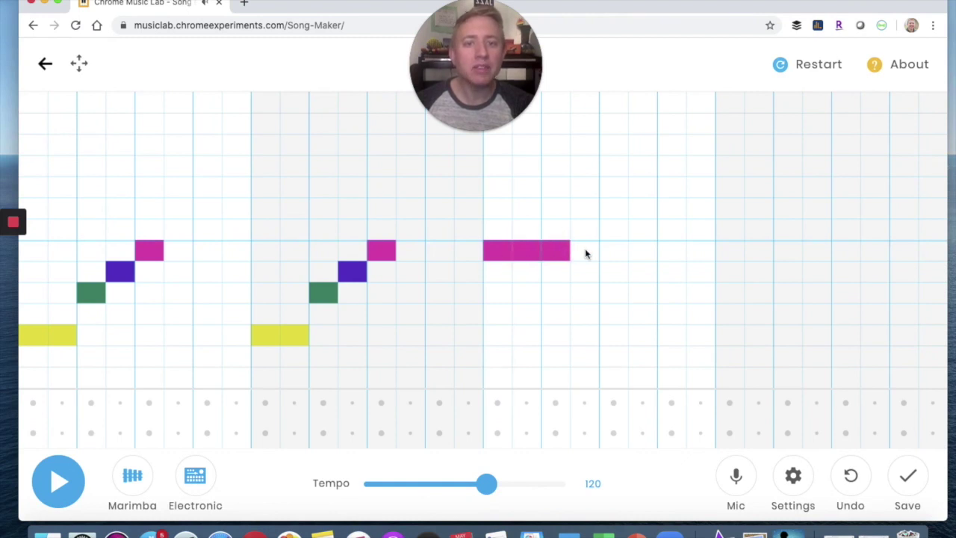
click(609, 269)
click(638, 270)
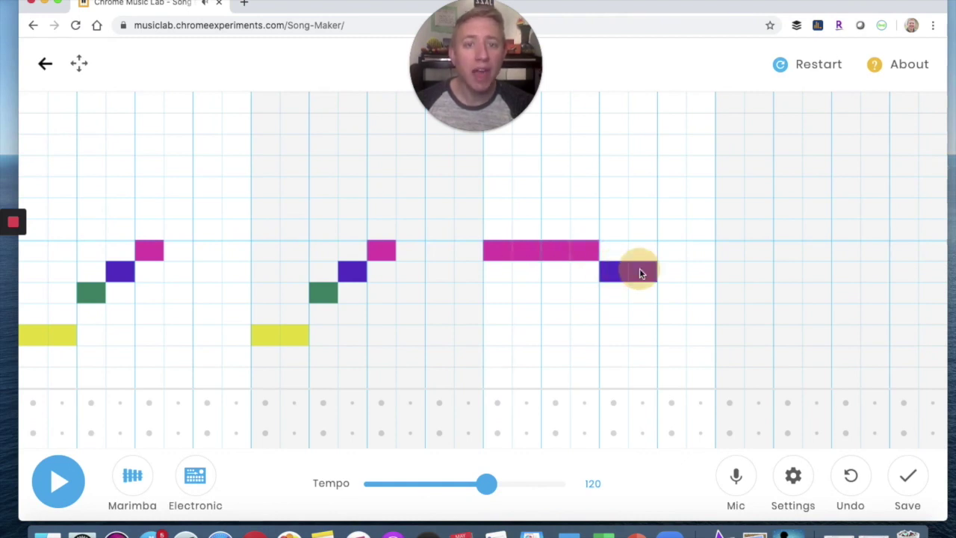
click(674, 294)
click(728, 335)
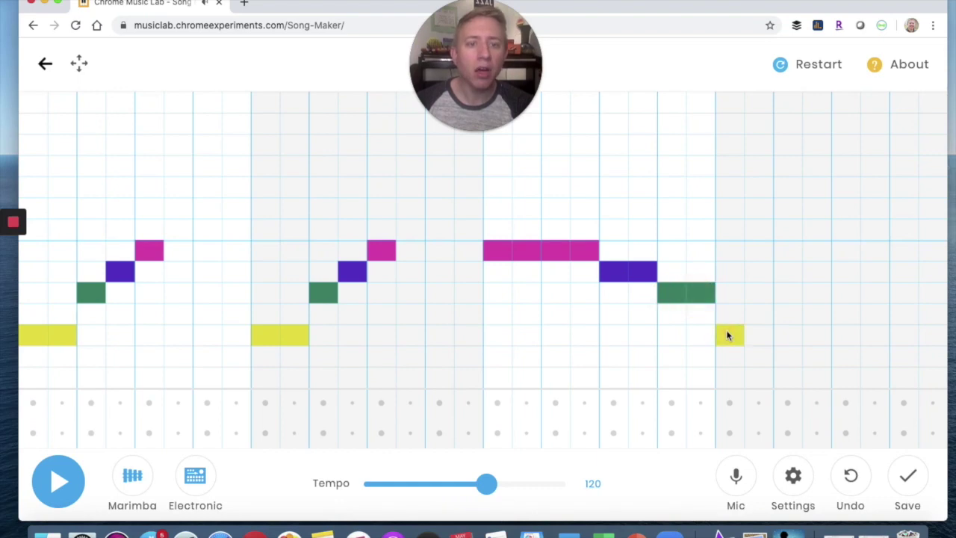
click(762, 336)
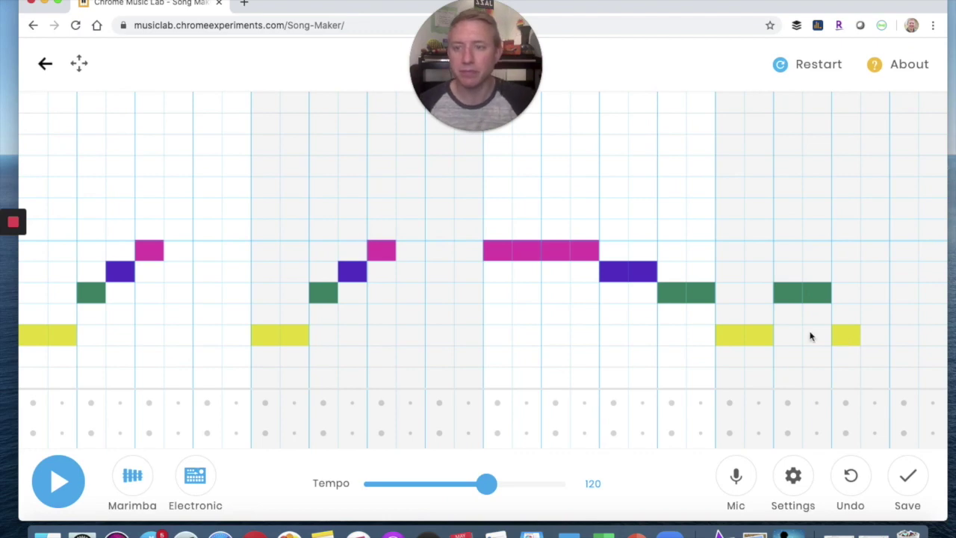
click(58, 481)
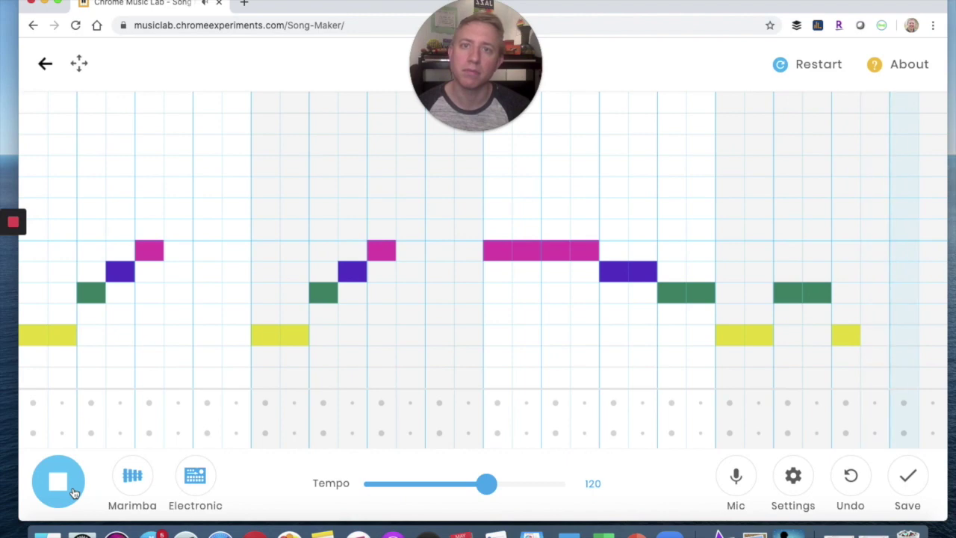
Restart playback and slow the tempo to 80.
click(75, 493)
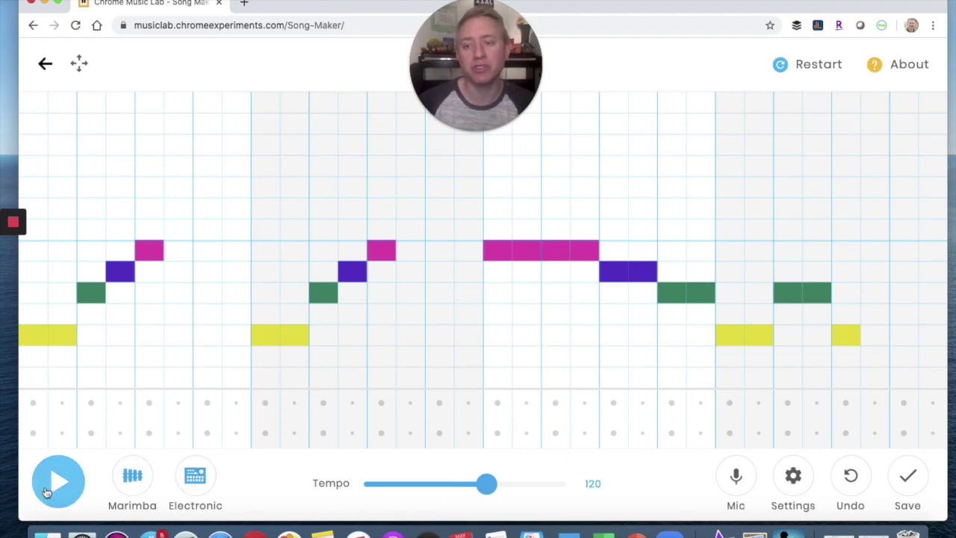
click(55, 486)
drag(489, 485, 441, 486)
Cycle the melody instrument through Piano, Strings, Woodwind and Synth back to Marimba, then stop.
click(133, 481)
click(132, 483)
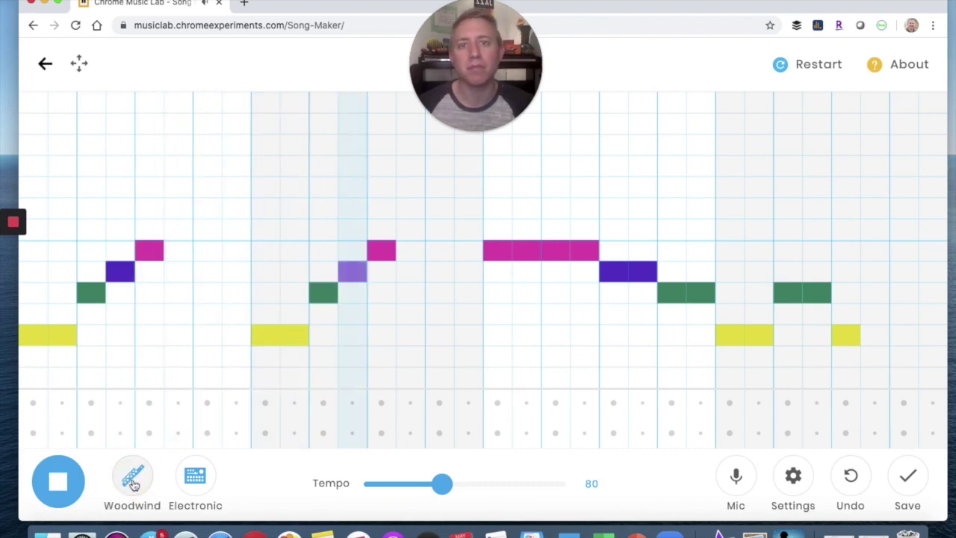
click(133, 481)
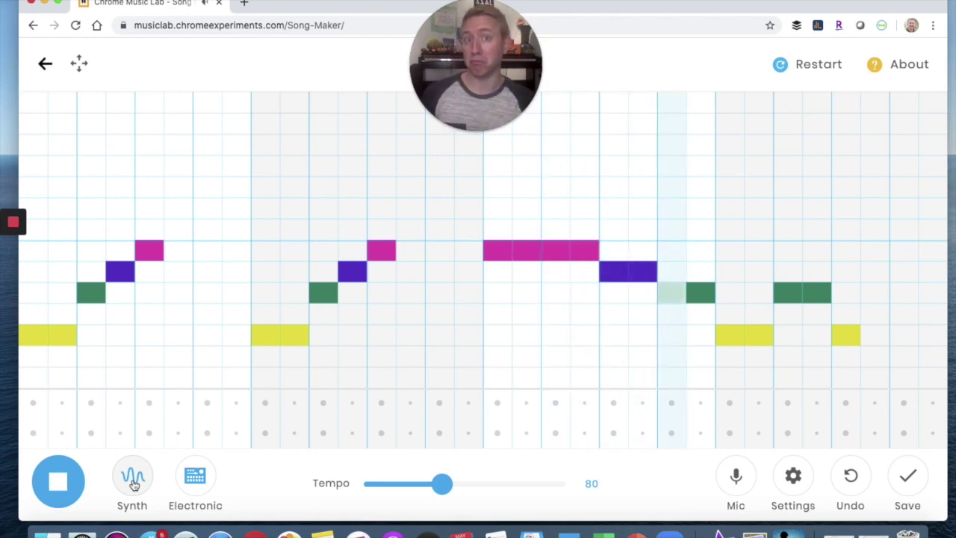
click(133, 481)
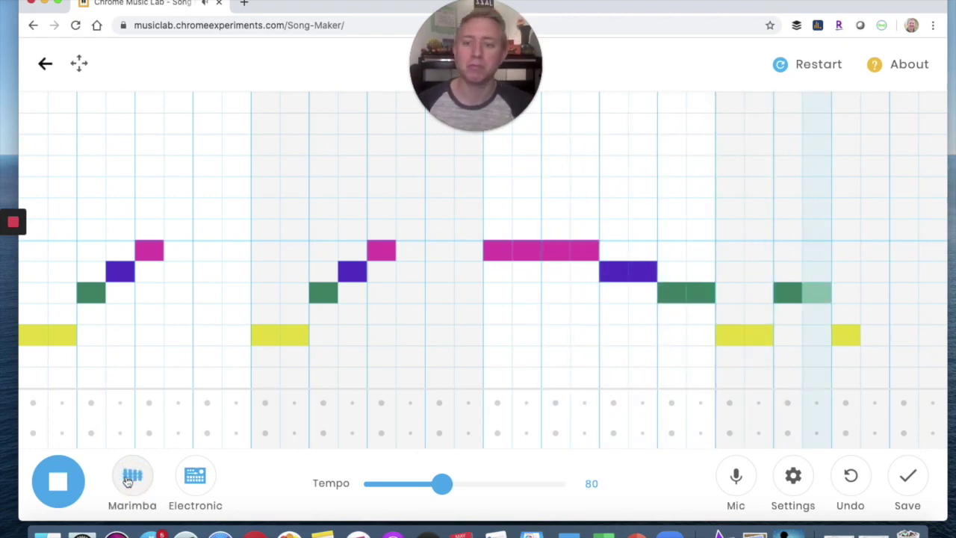
click(62, 480)
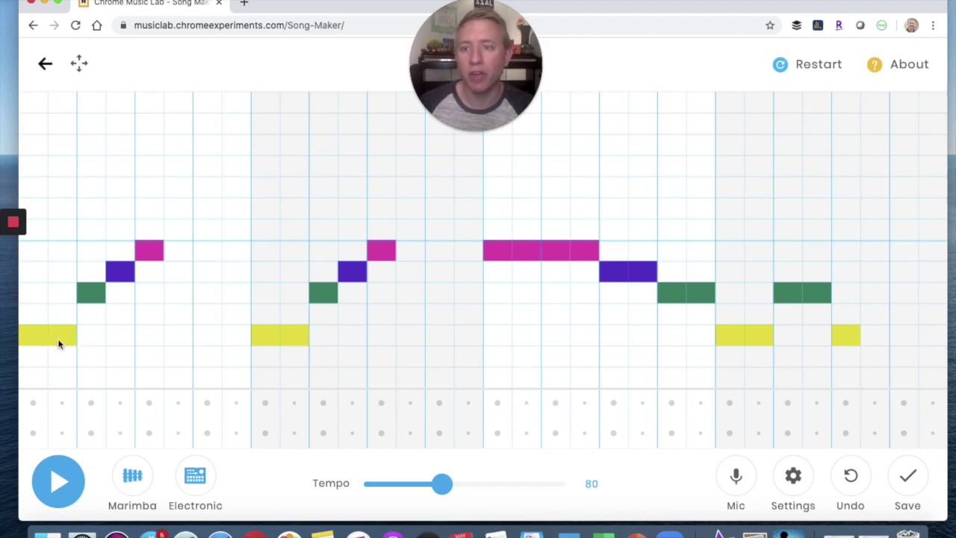
Add low yellow notes between the melody notes across bars one to three, then play the song.
click(90, 336)
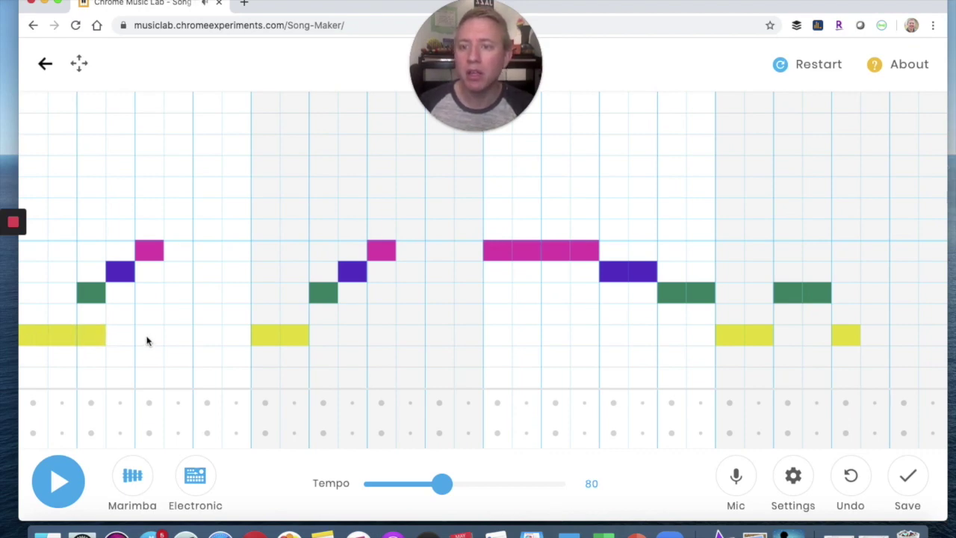
click(146, 336)
click(208, 339)
click(317, 340)
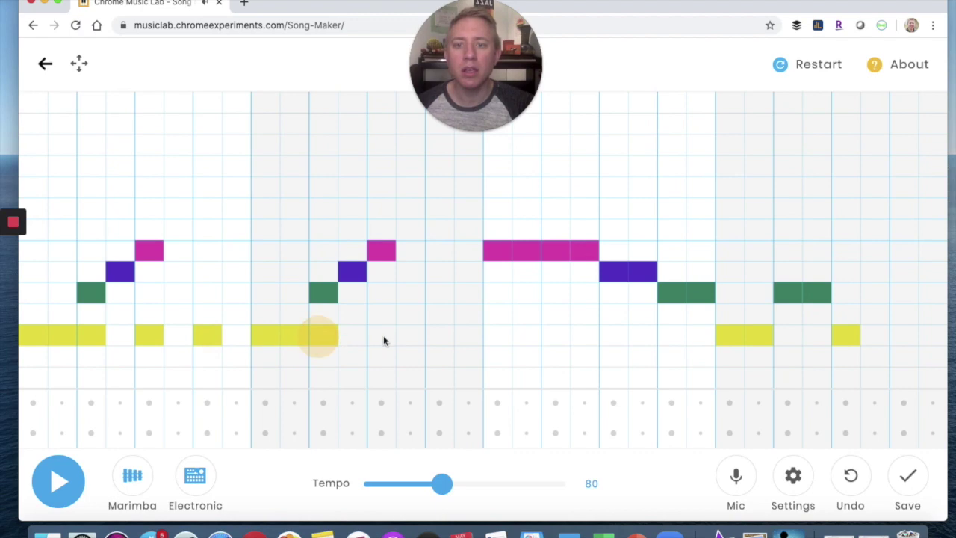
click(384, 337)
click(497, 335)
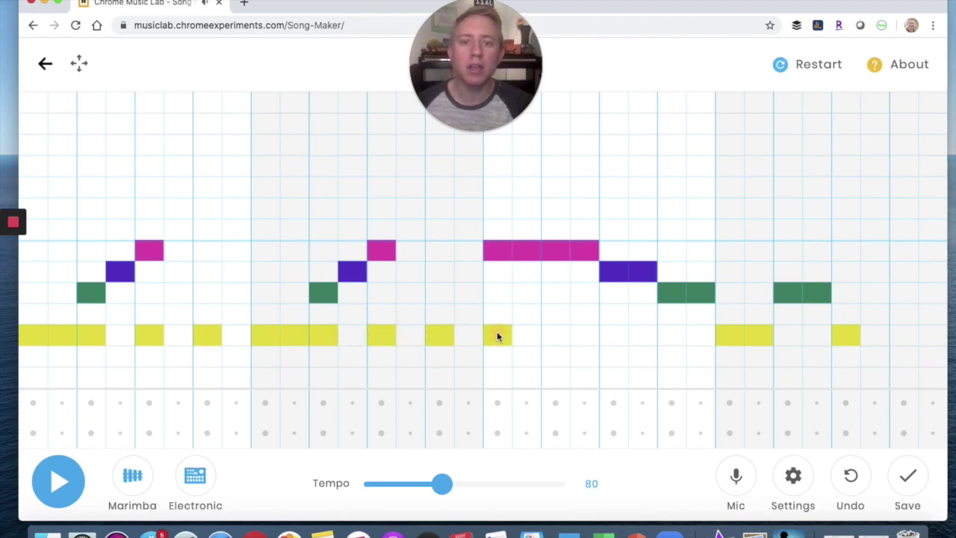
click(552, 336)
click(610, 337)
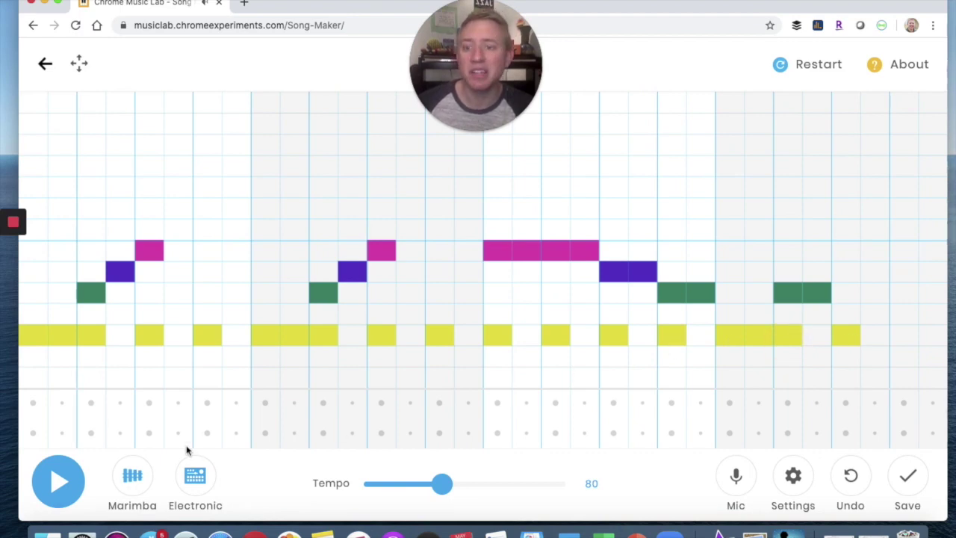
click(47, 478)
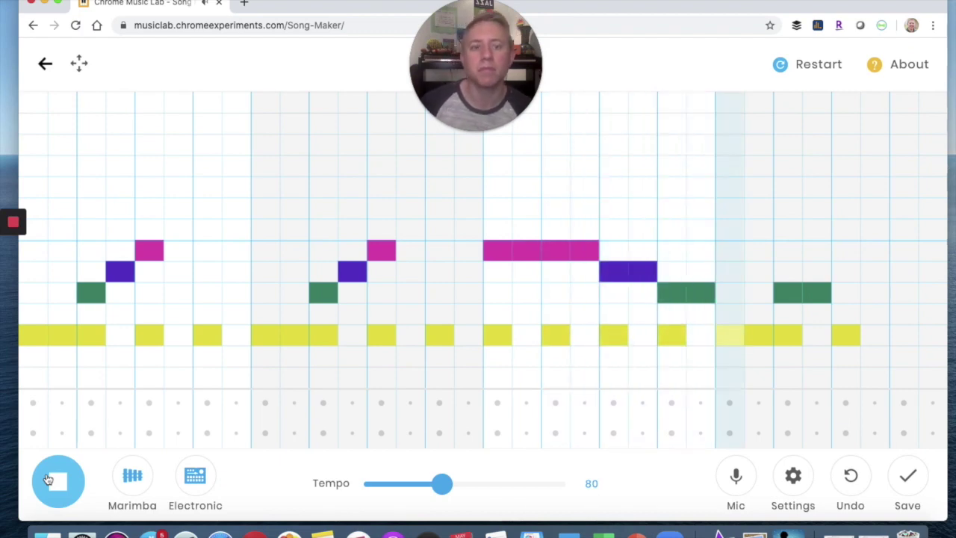
Stop playback, keeping the melody and low yellow pattern at tempo 80.
click(47, 479)
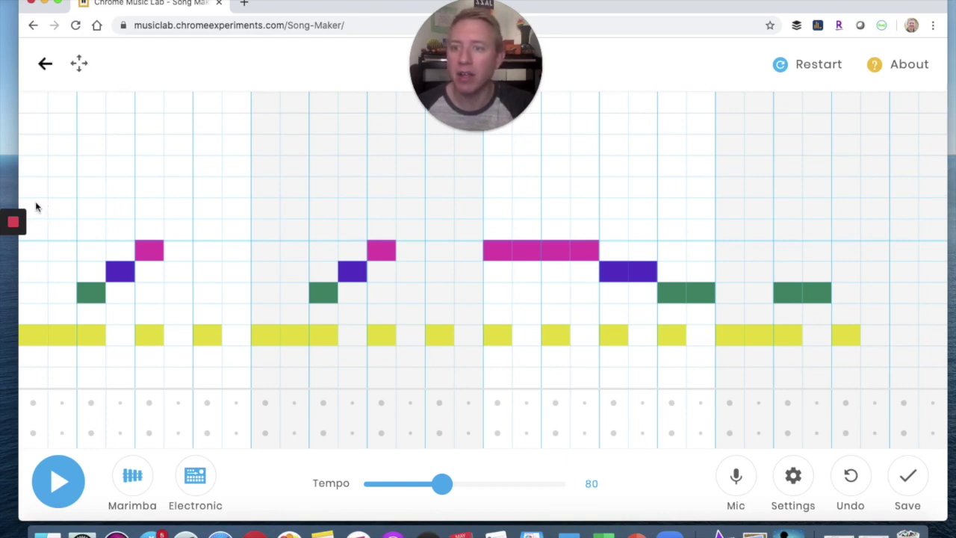
Add high yellow-orange-yellow figures with a green accent in bars one and two.
click(90, 192)
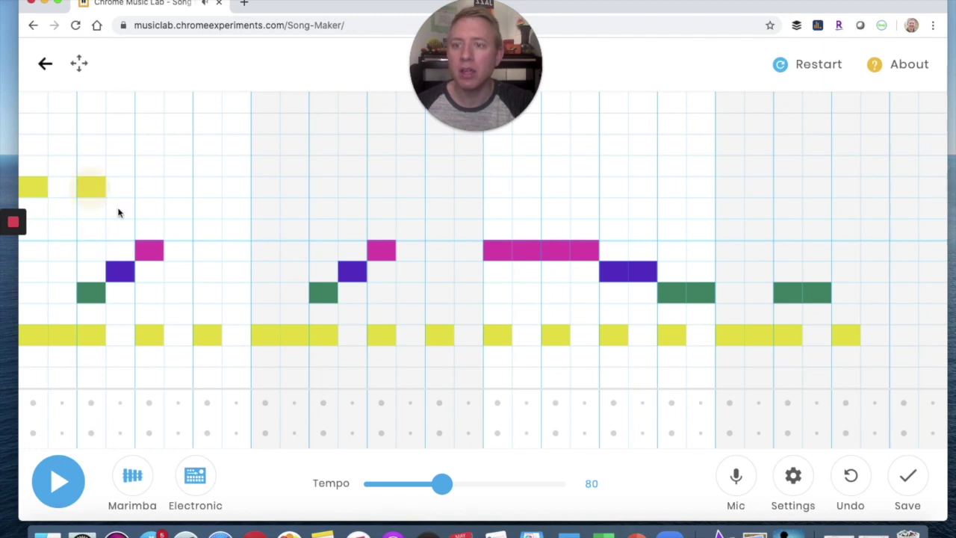
click(118, 208)
click(146, 192)
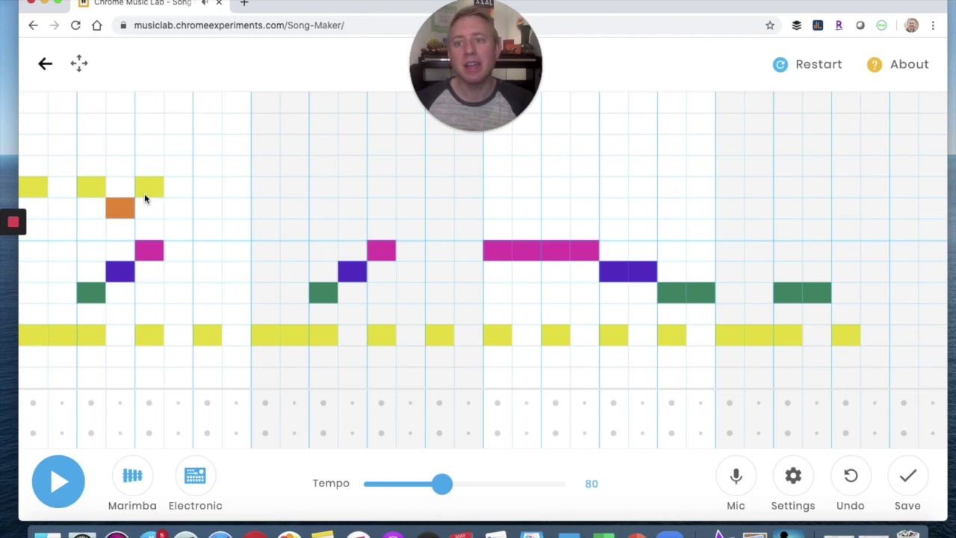
click(206, 150)
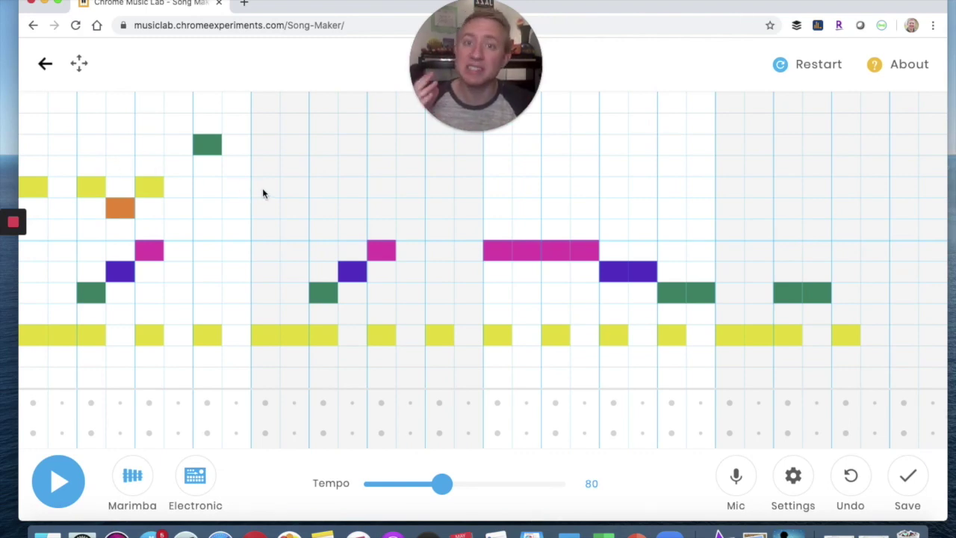
click(326, 189)
click(354, 209)
click(383, 186)
click(439, 144)
Add the yellow-orange-yellow figures and green accent in bars three and four, then play the song.
click(498, 188)
click(554, 188)
click(584, 207)
click(609, 188)
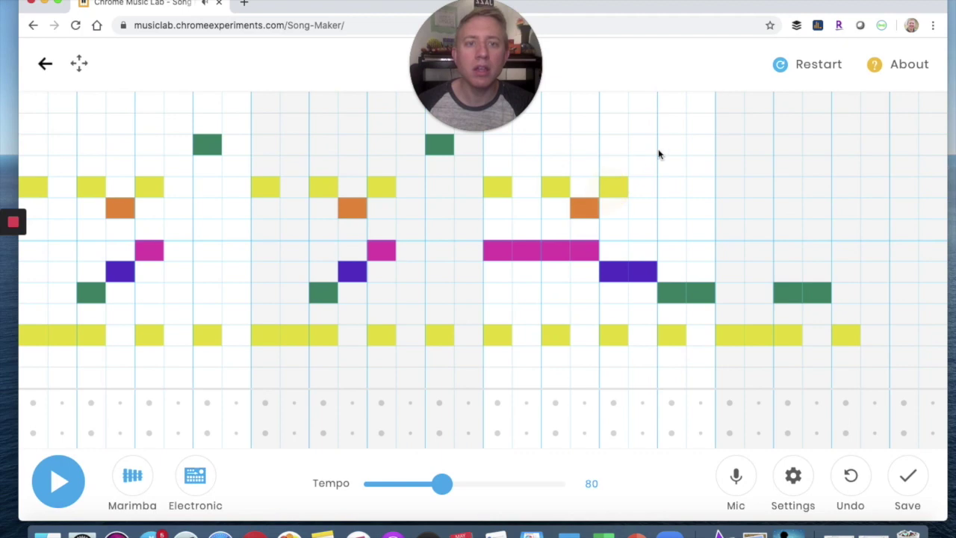
click(671, 146)
click(731, 190)
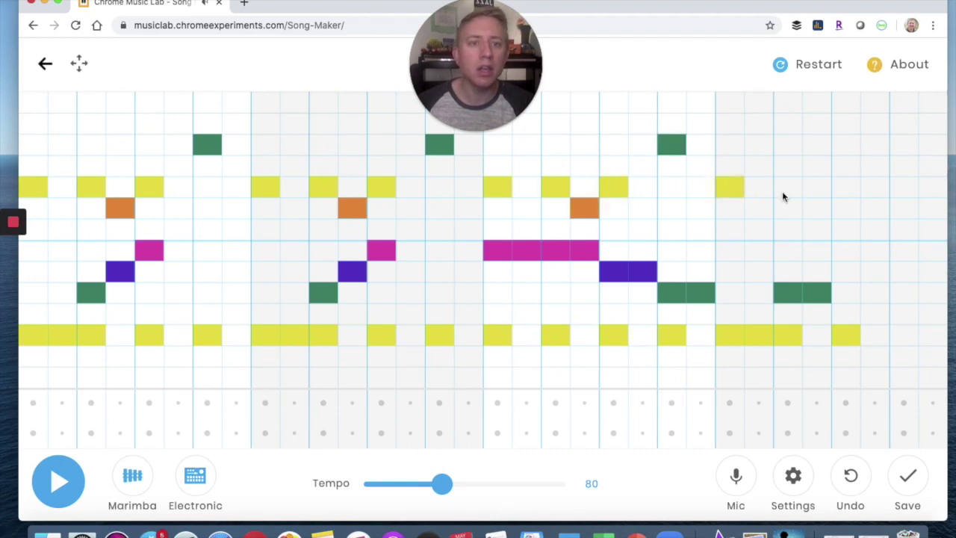
click(814, 208)
click(848, 188)
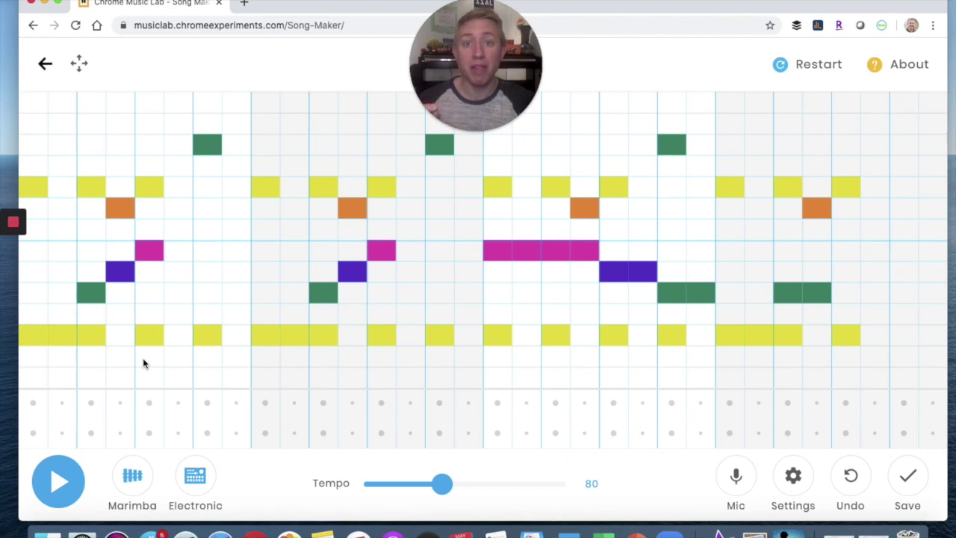
click(50, 485)
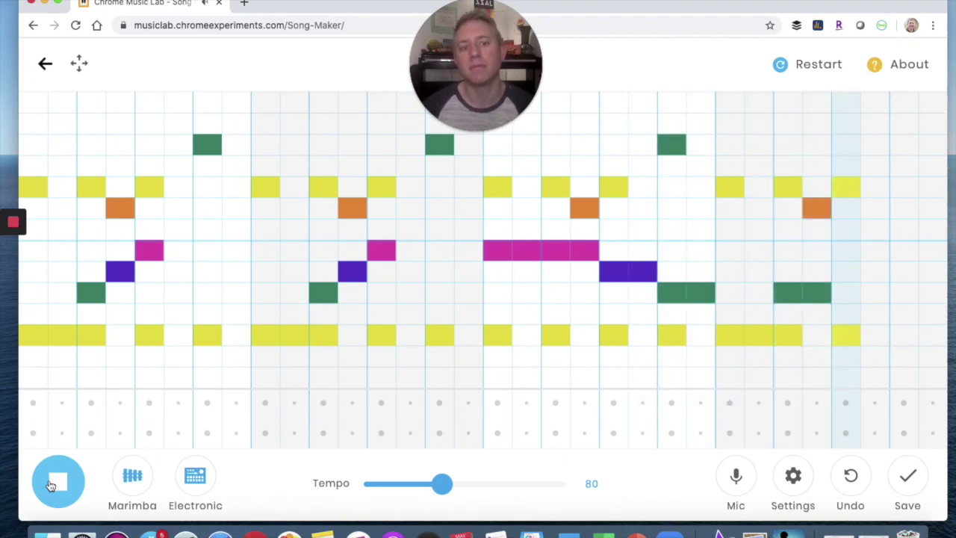
Stop playback and try out percussion hits on the first beat, then clear them.
click(50, 486)
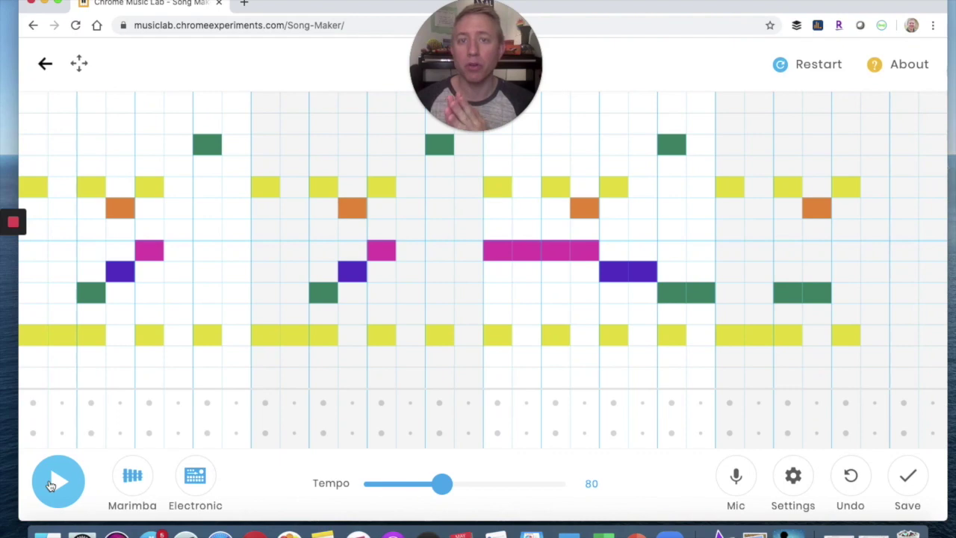
click(33, 435)
click(33, 434)
click(33, 406)
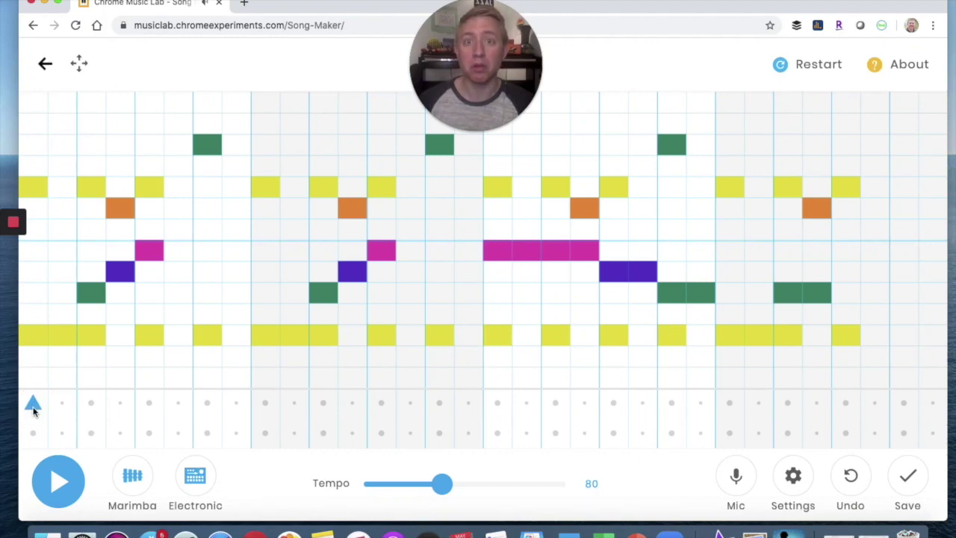
click(33, 406)
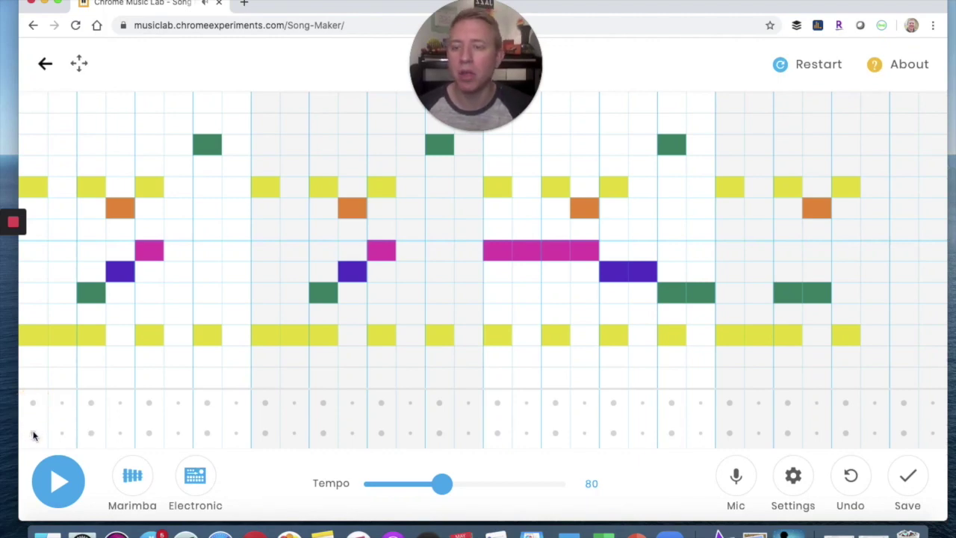
Place low drum hits on beats one, four and five plus paired high hits in bars one and two.
click(33, 433)
click(119, 433)
click(148, 433)
click(207, 403)
click(236, 403)
click(265, 433)
click(352, 433)
click(380, 433)
click(439, 403)
click(467, 403)
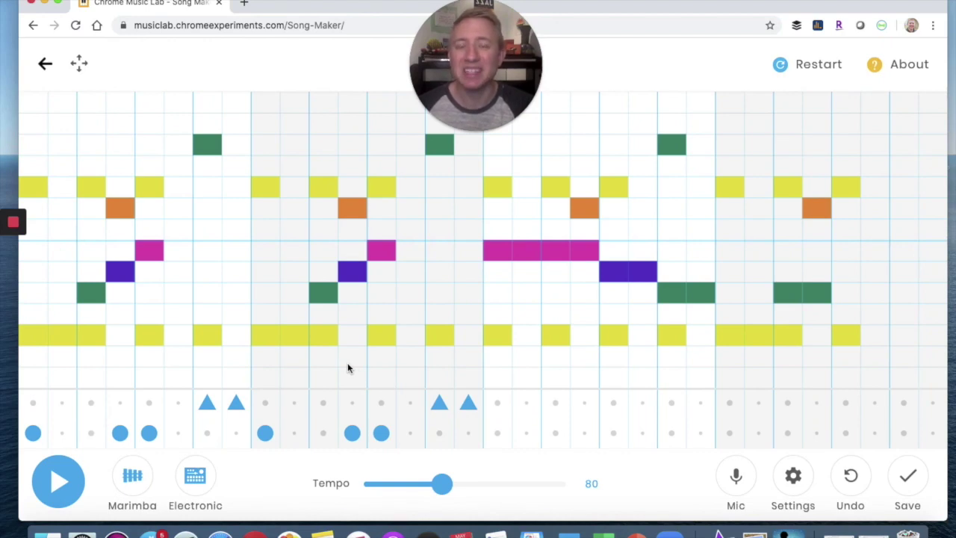
Repeat the three low hits and paired high hits in bars three and four.
click(497, 432)
click(583, 432)
click(613, 433)
click(671, 404)
click(700, 403)
click(729, 433)
click(816, 432)
click(845, 432)
click(874, 404)
click(904, 403)
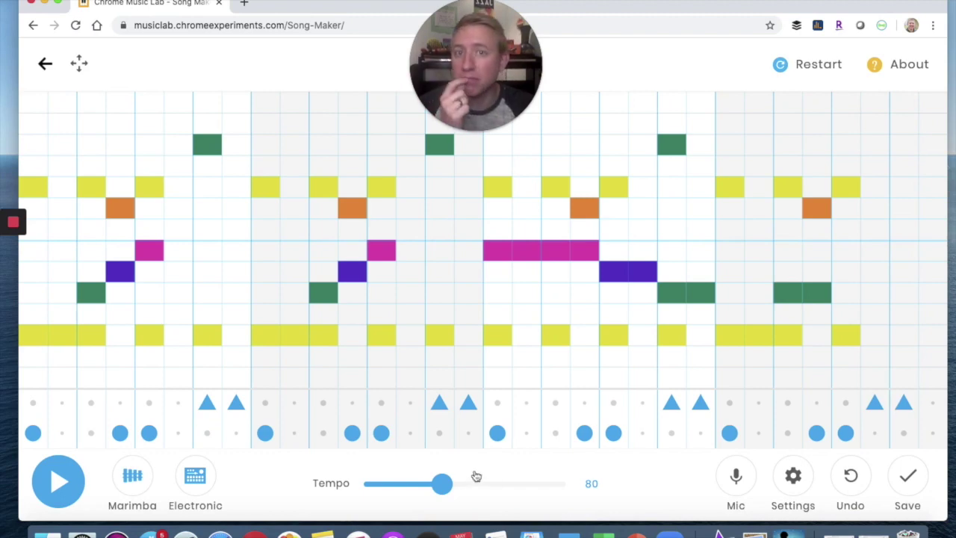
Play the song, then add a third high hit before each high pair in bars one to three.
click(52, 479)
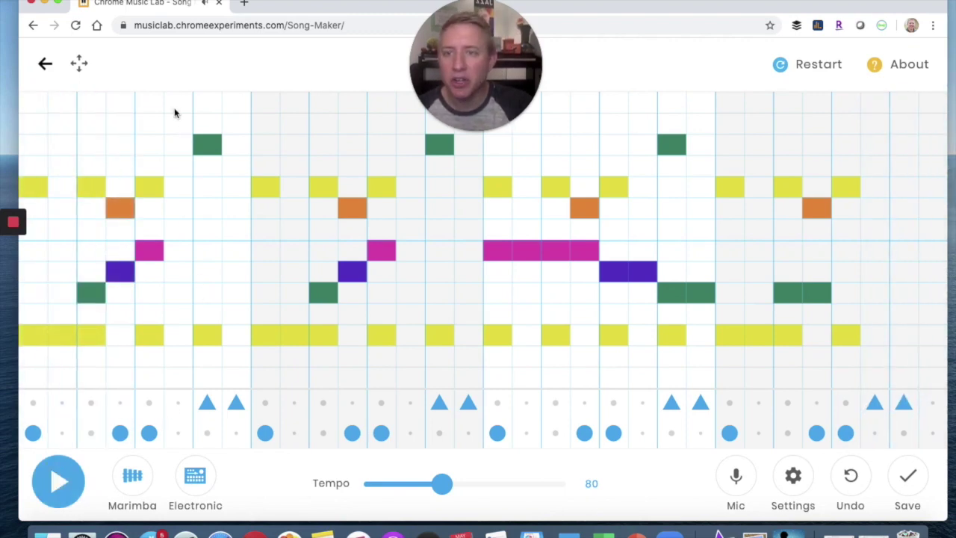
click(178, 404)
click(409, 403)
click(643, 403)
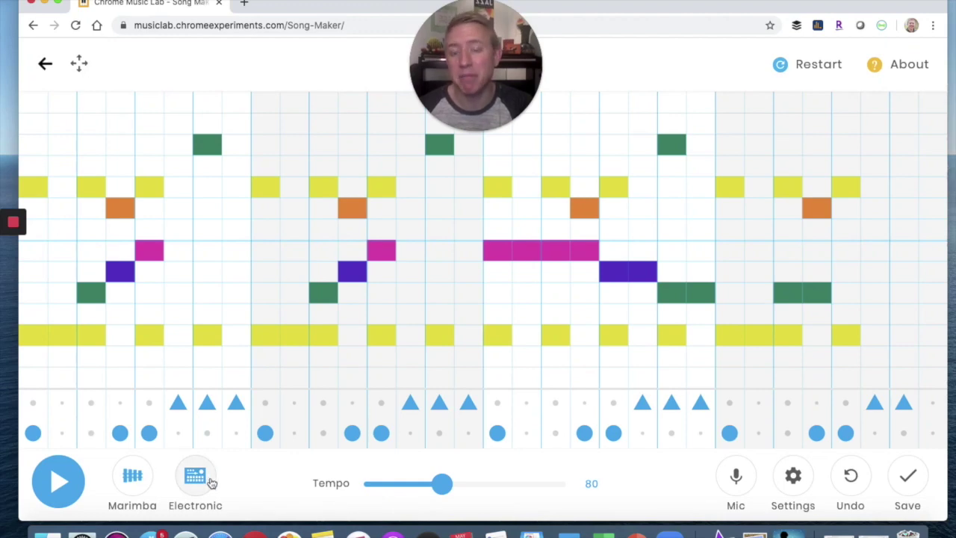
Change the percussion from Electronic to Blocks, then play and stop the song.
click(211, 483)
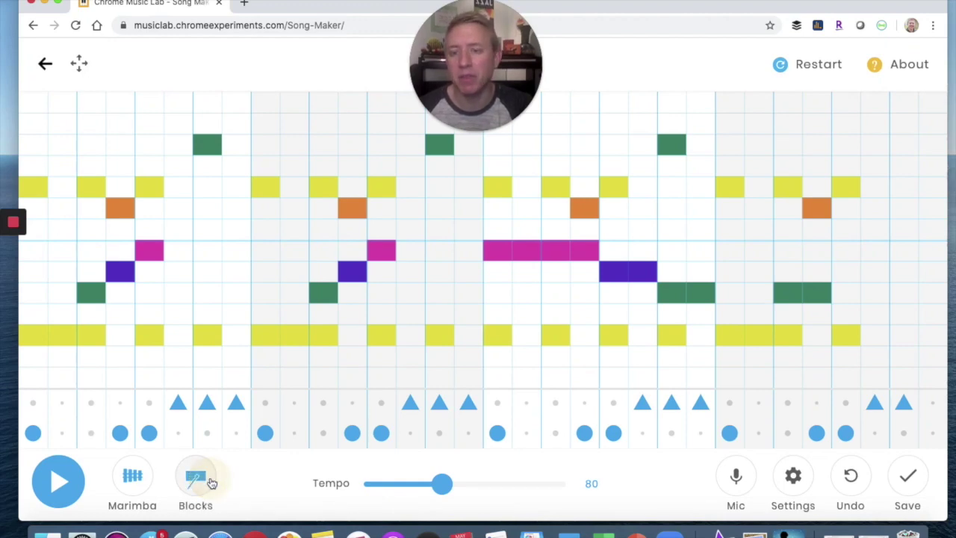
click(56, 476)
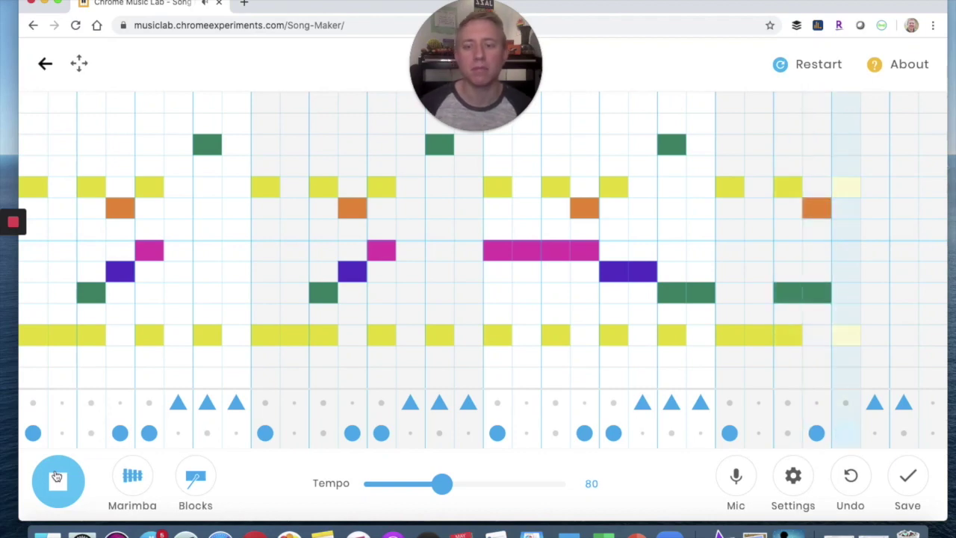
click(56, 475)
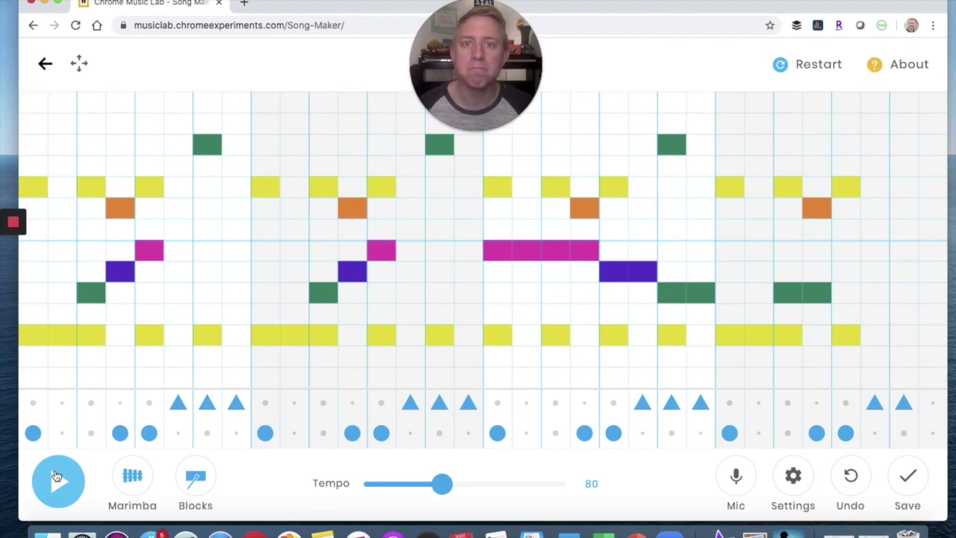
Save the song to a shareable link, copy the link and close the save window.
click(917, 489)
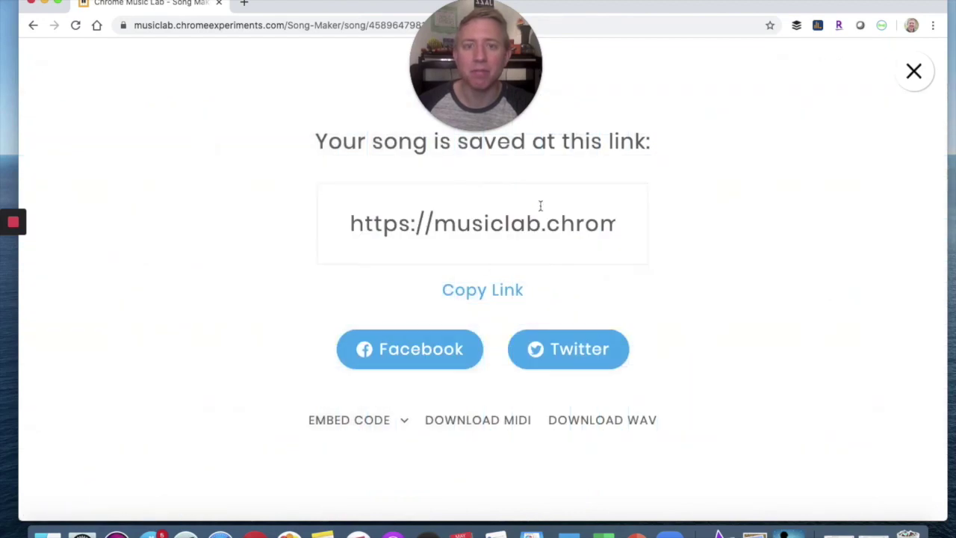
click(482, 290)
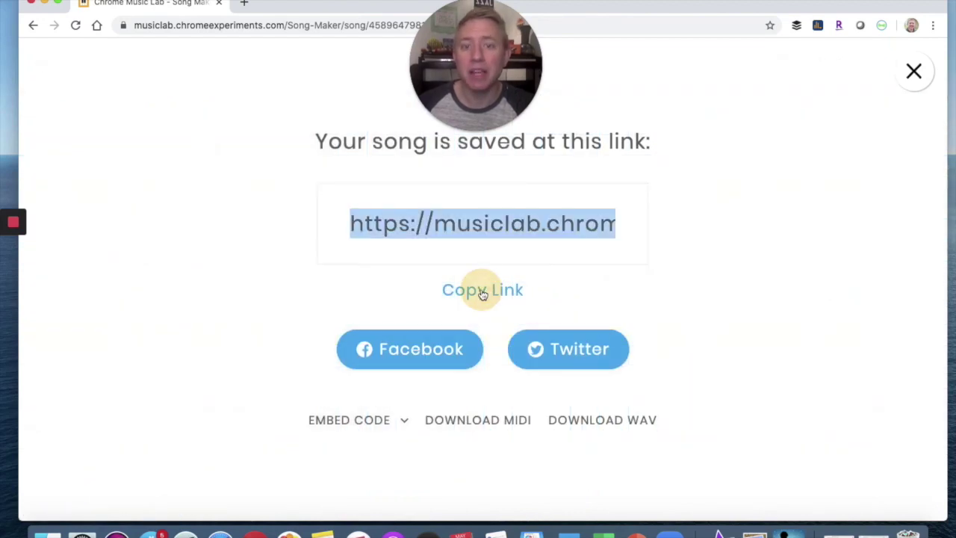
click(914, 71)
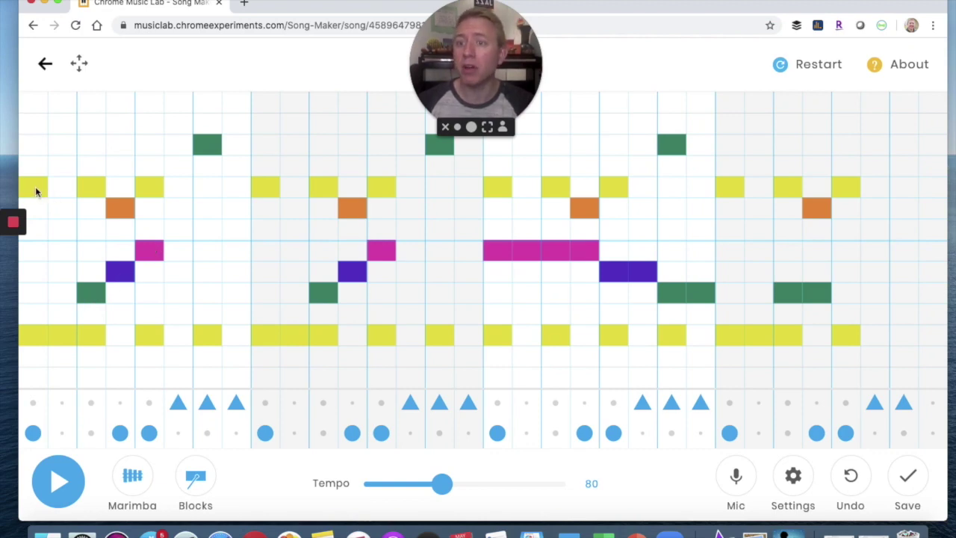
Add a rising yellow, green, purple and magenta high-note run in columns two to five, then play.
click(62, 187)
click(91, 145)
click(120, 124)
click(149, 102)
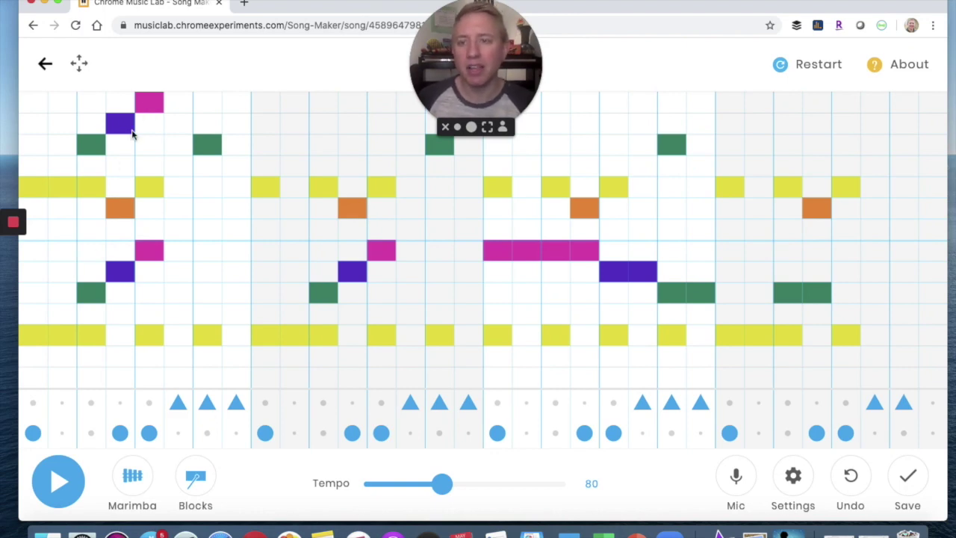
click(57, 483)
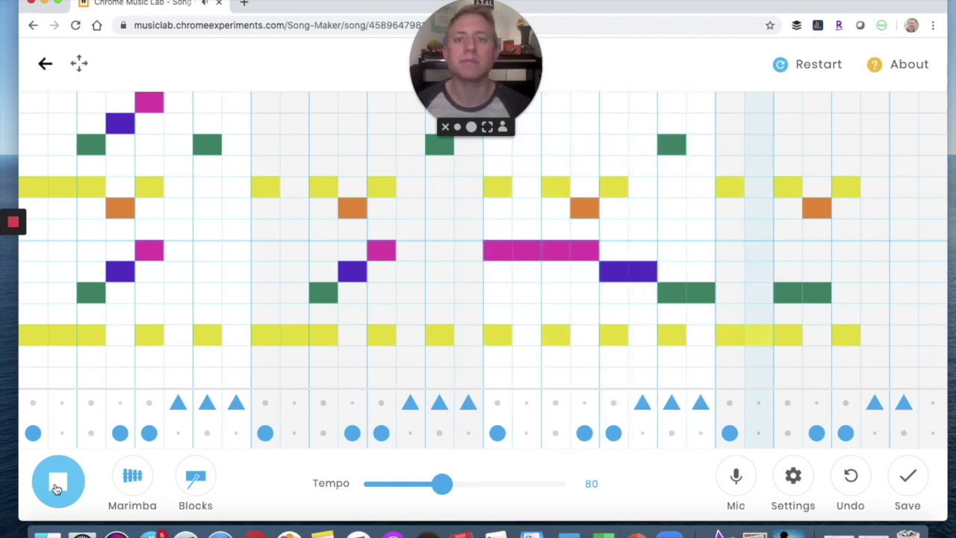
During playback, audition Piano, Strings and Woodwind melodies with Kit, Conga and Electronic percussion.
click(129, 479)
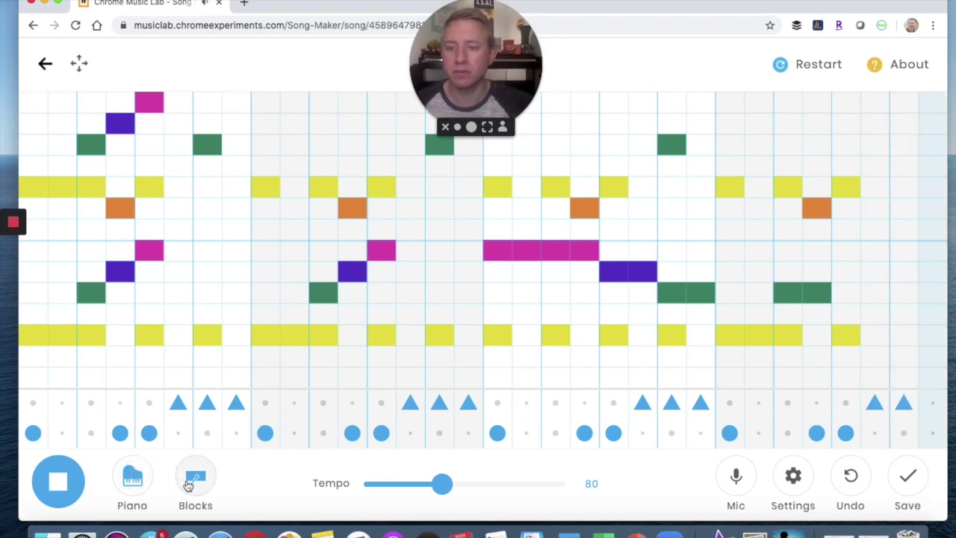
click(197, 482)
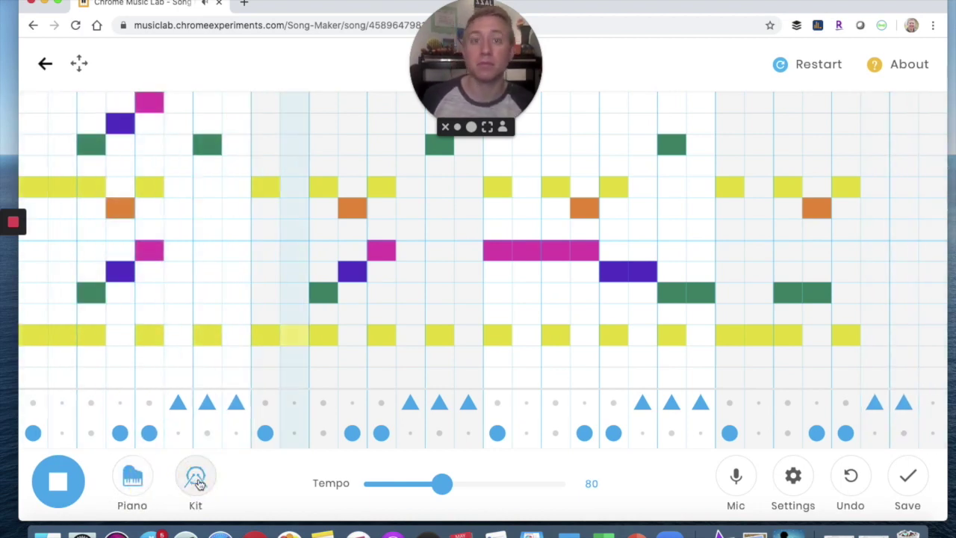
click(132, 478)
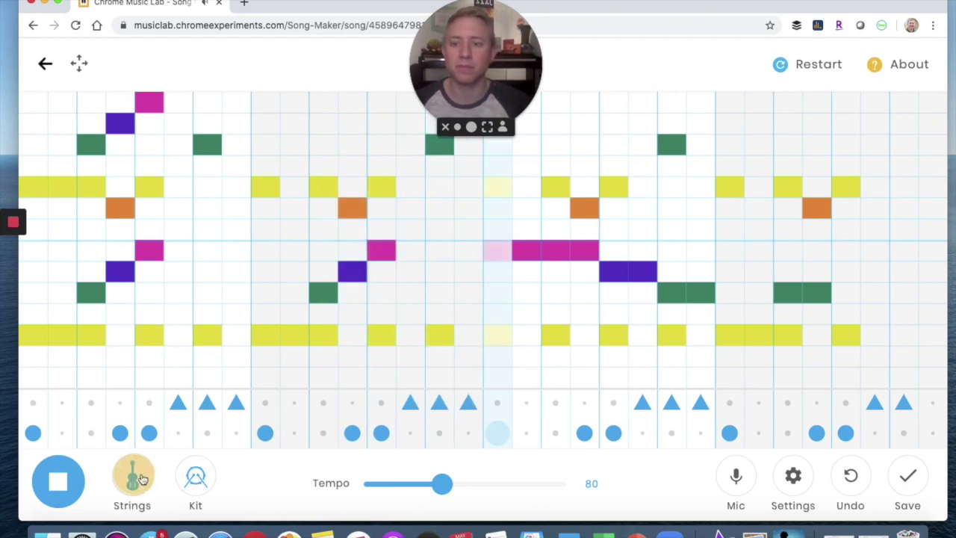
click(197, 483)
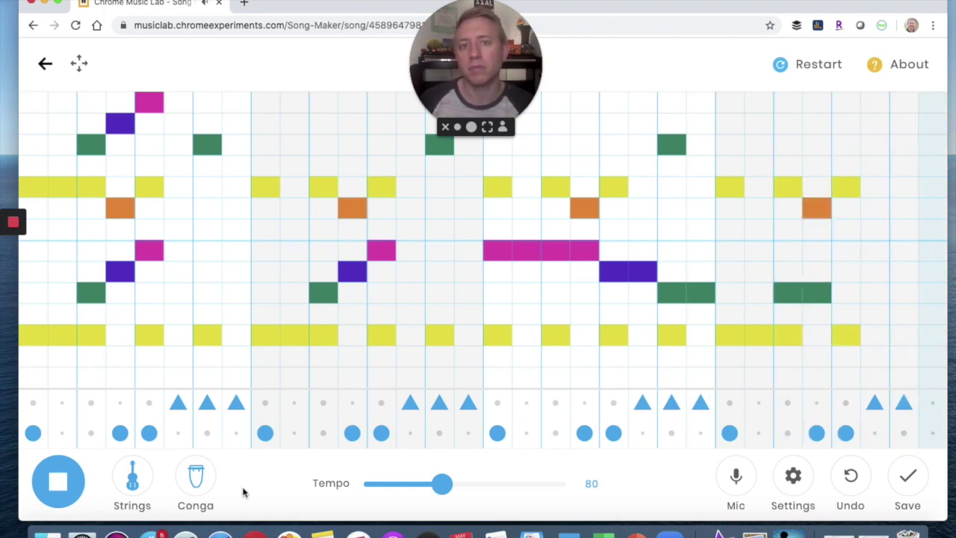
click(137, 484)
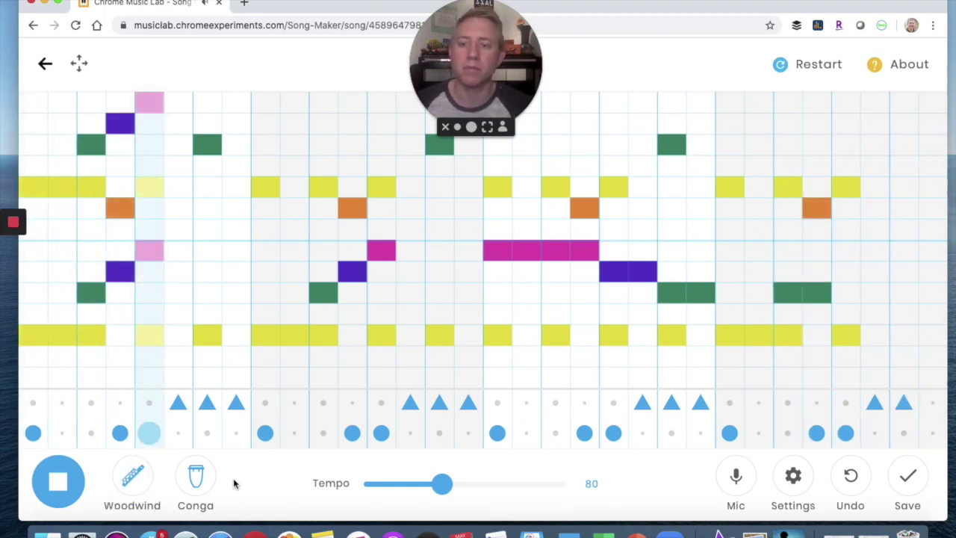
click(200, 482)
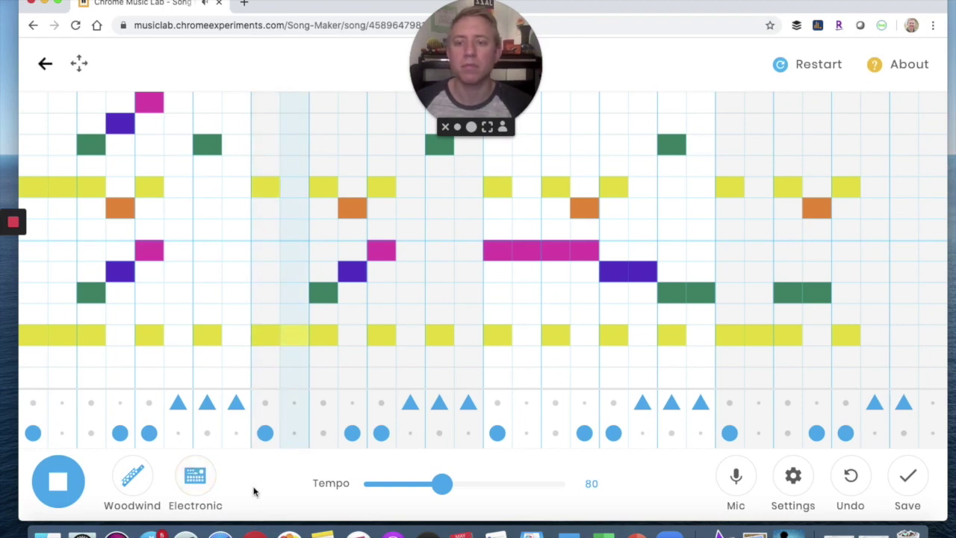
Try Synth, then settle on Marimba with Blocks percussion and stop playback.
click(131, 480)
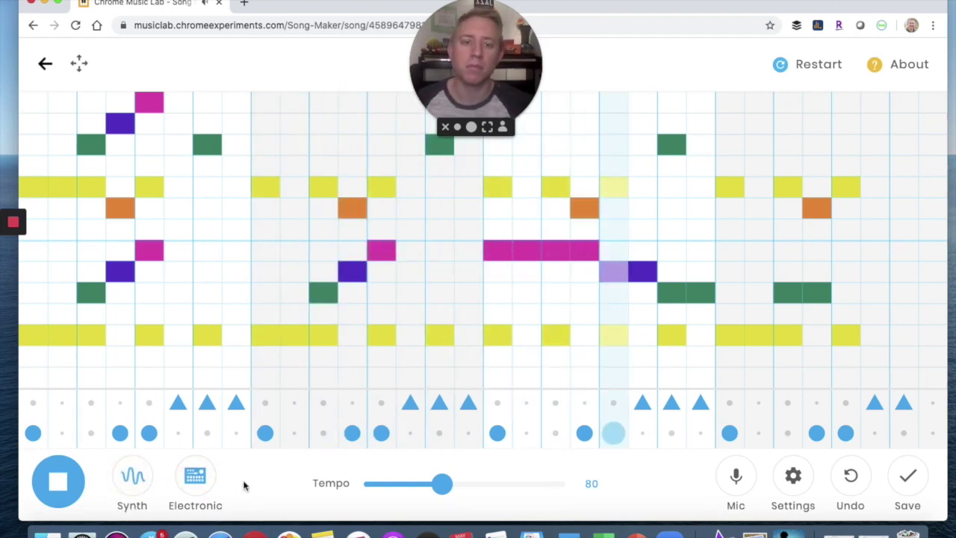
click(195, 478)
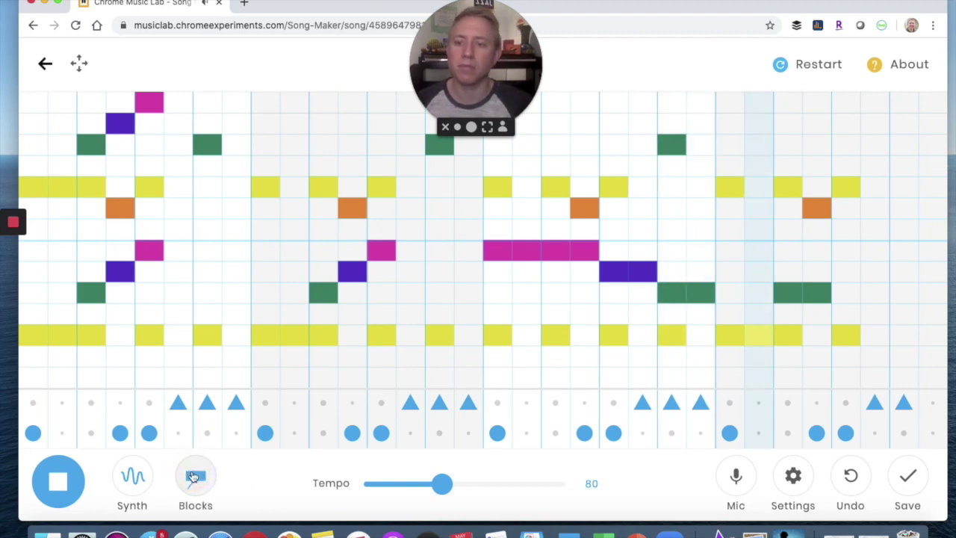
click(141, 480)
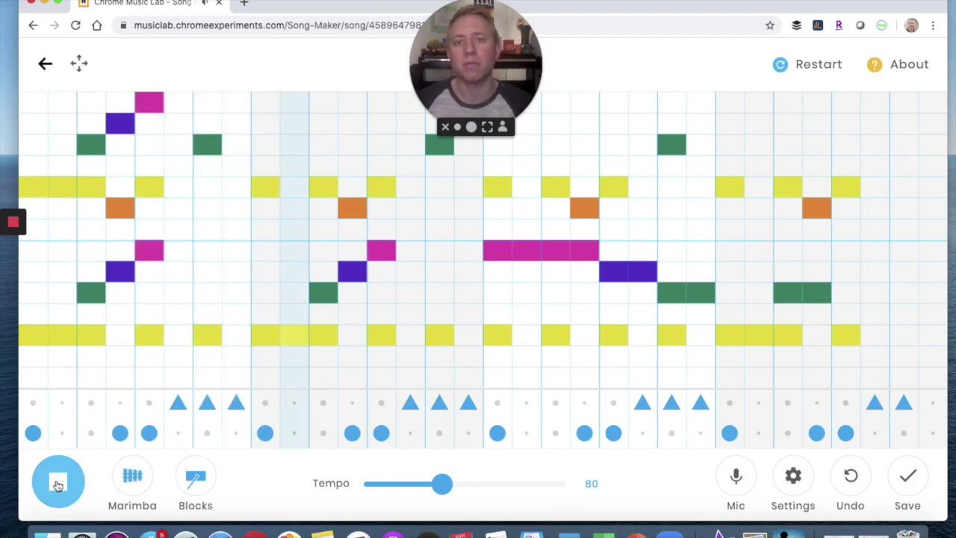
click(57, 486)
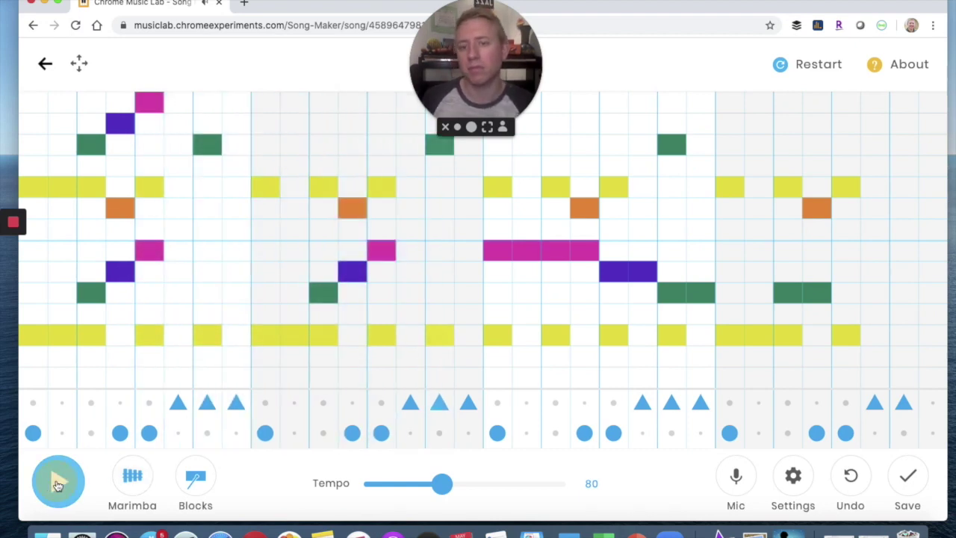